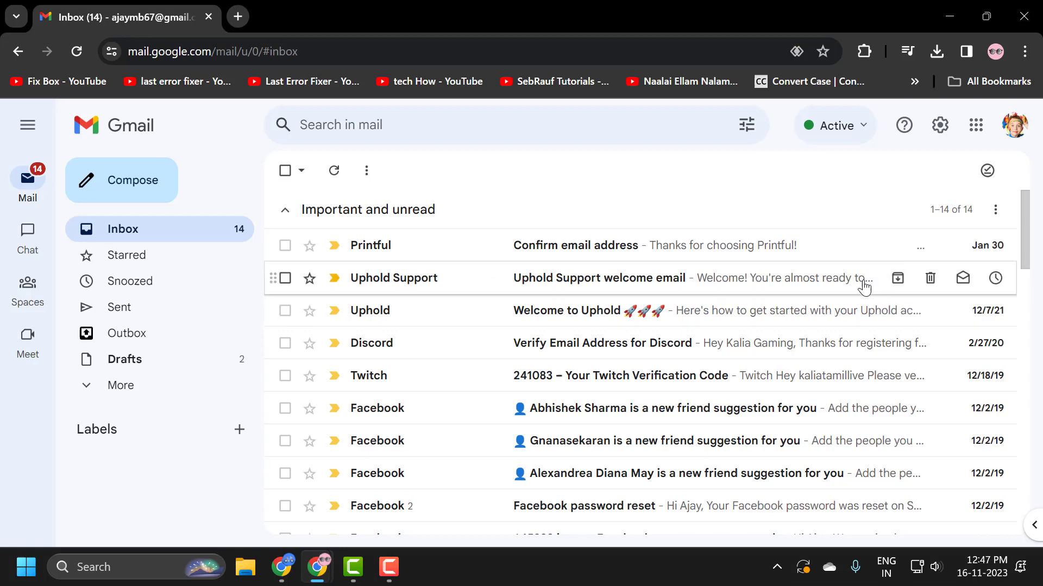
Open Gmail's full settings from the Quick settings panel
click(938, 126)
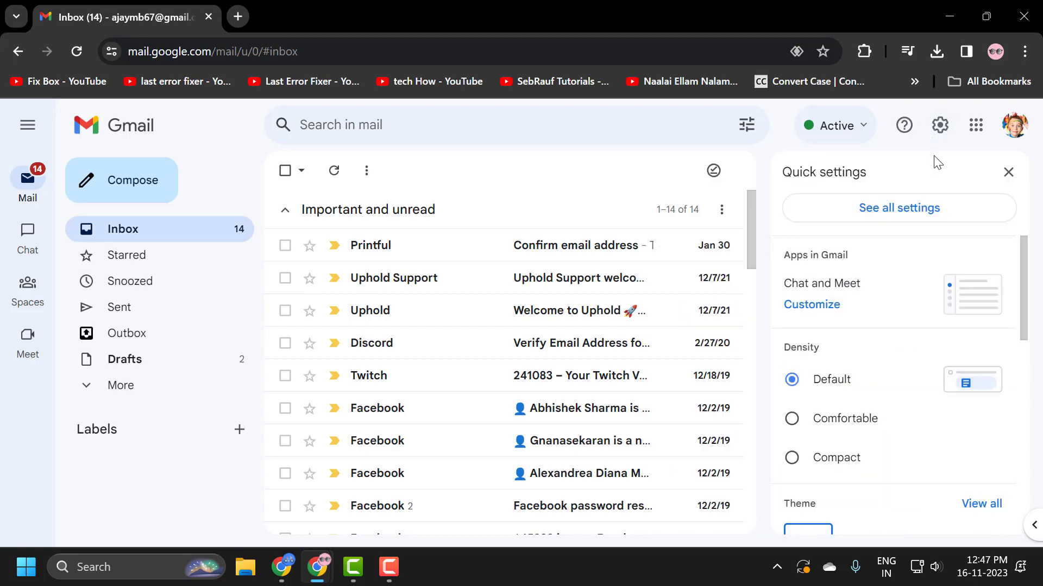
click(936, 217)
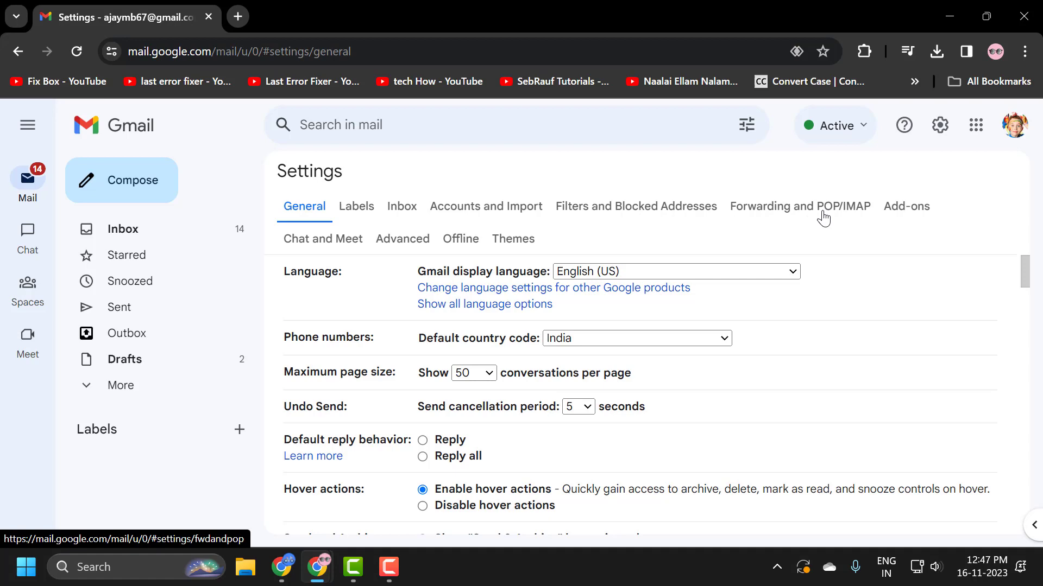
Choose 'Enable POP for all mail' under Forwarding and POP/IMAP
click(847, 208)
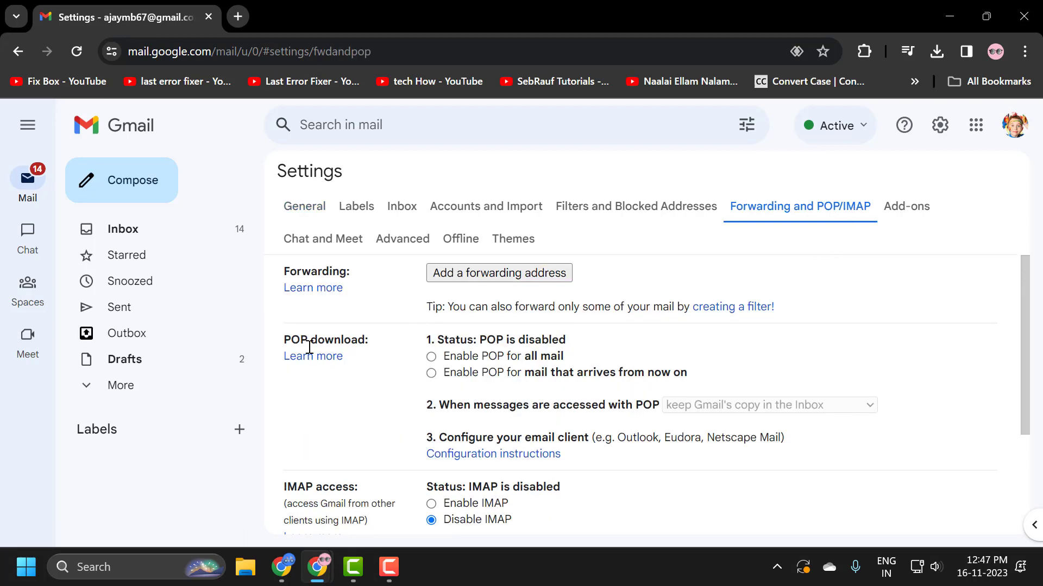
click(432, 359)
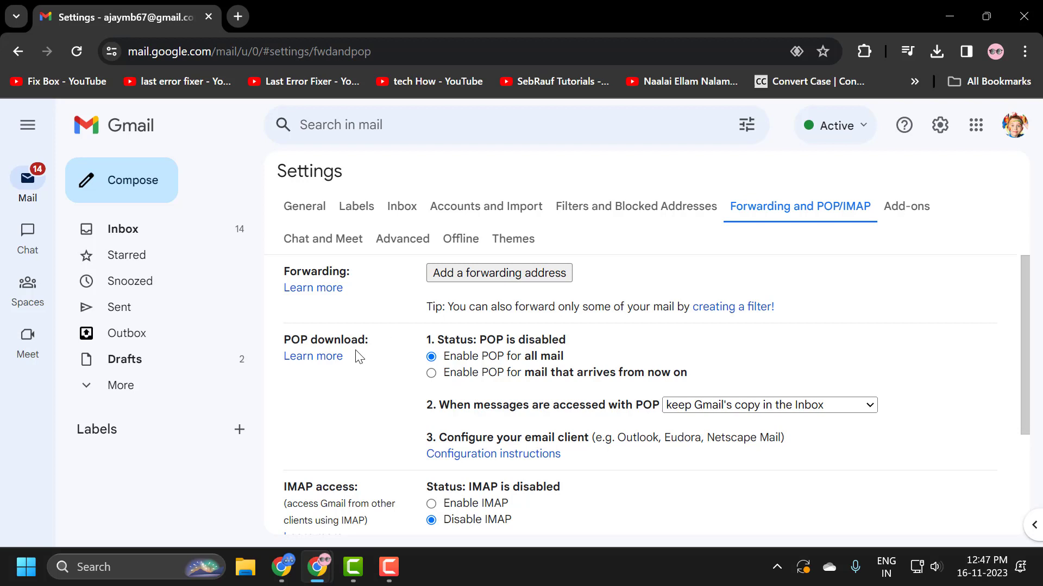
scroll(357, 351, down, 3)
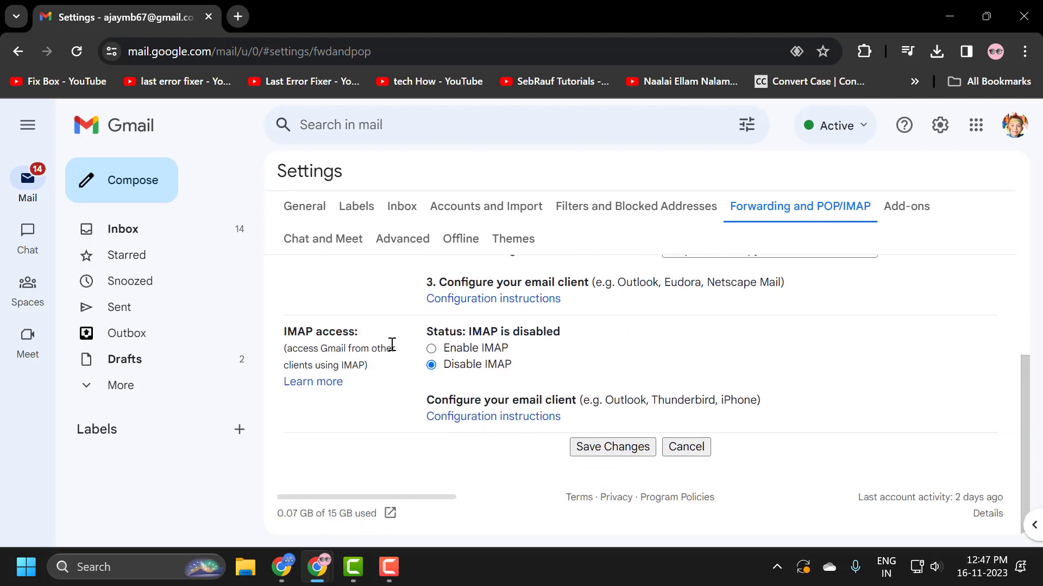
Turn on 'Enable IMAP' under IMAP access
click(432, 348)
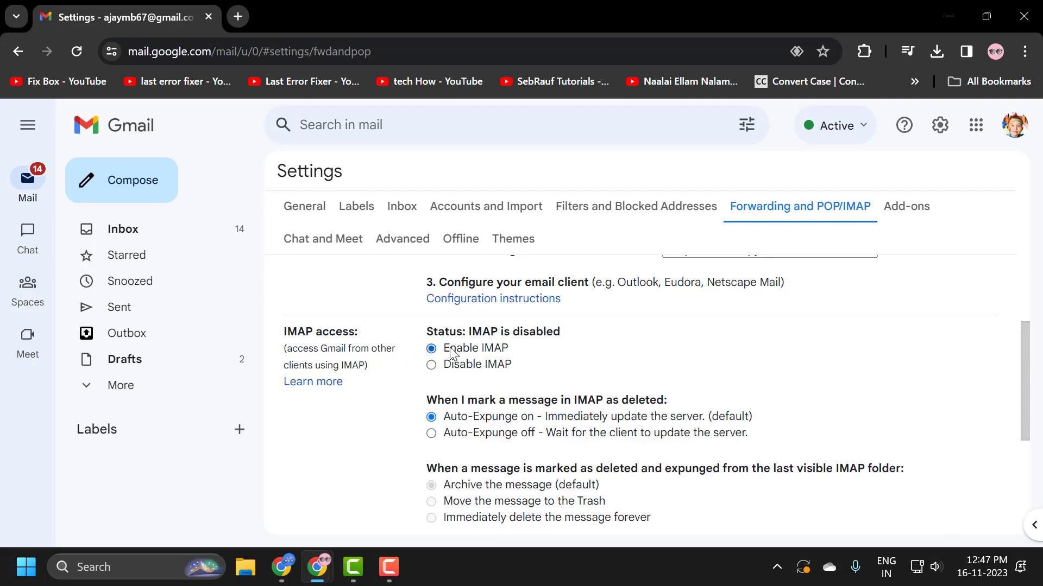
scroll(516, 354, down, 1)
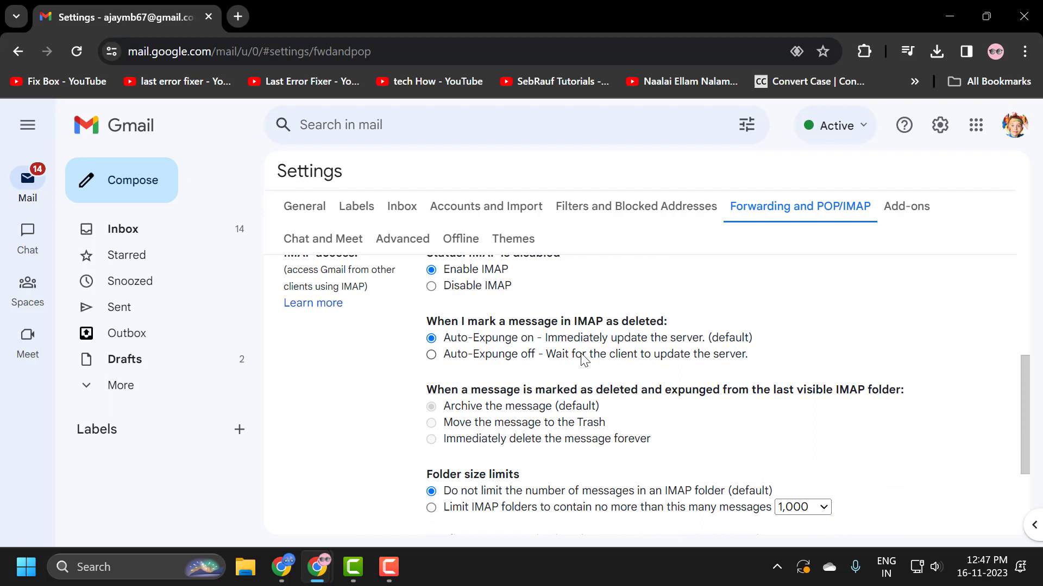
scroll(597, 325, down, 1)
scroll(598, 325, down, 1)
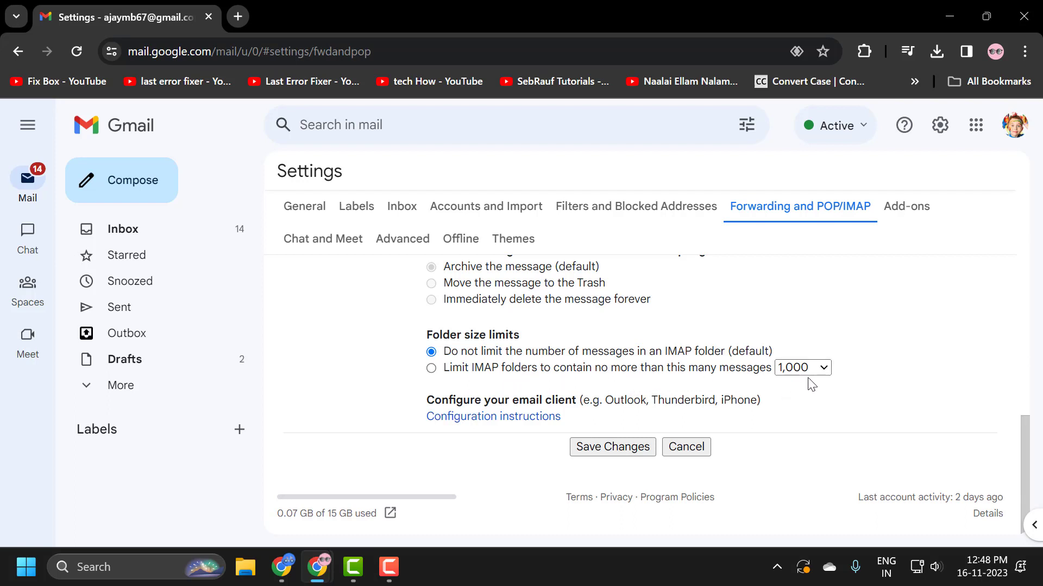
click(821, 370)
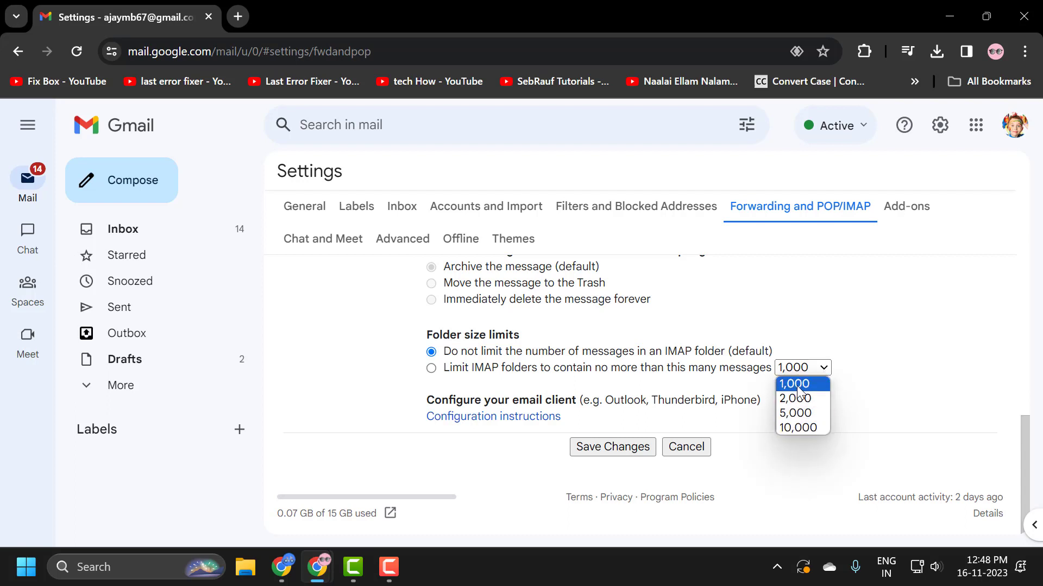
click(840, 348)
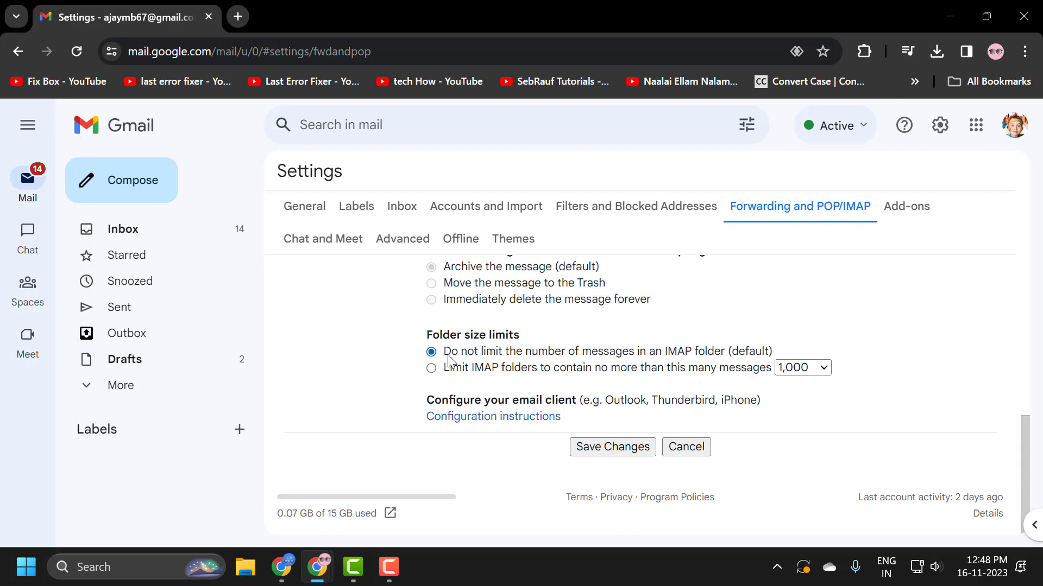
Save the POP and IMAP changes and continue to Google's identity verification
click(606, 451)
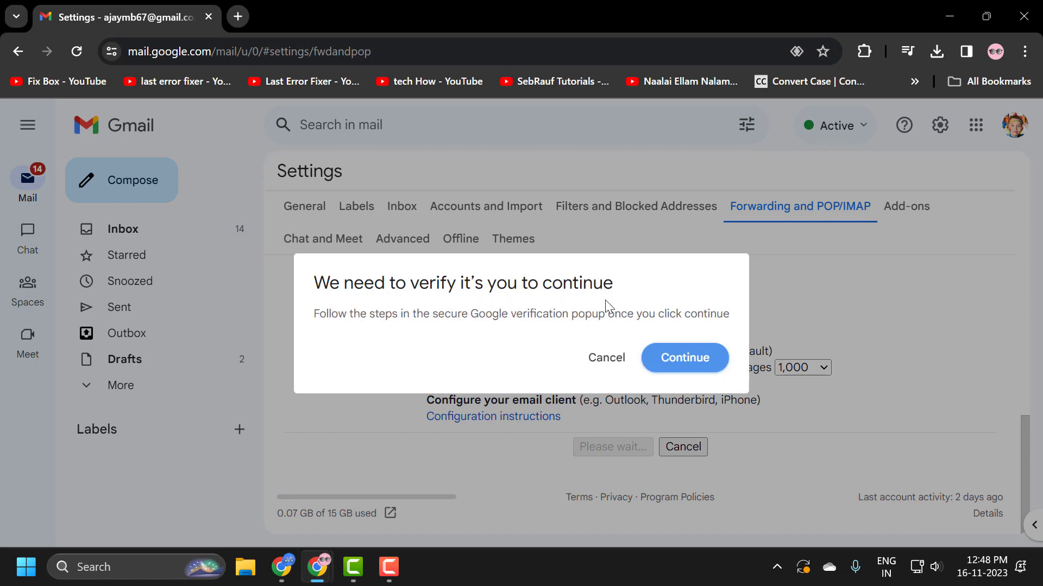
click(694, 373)
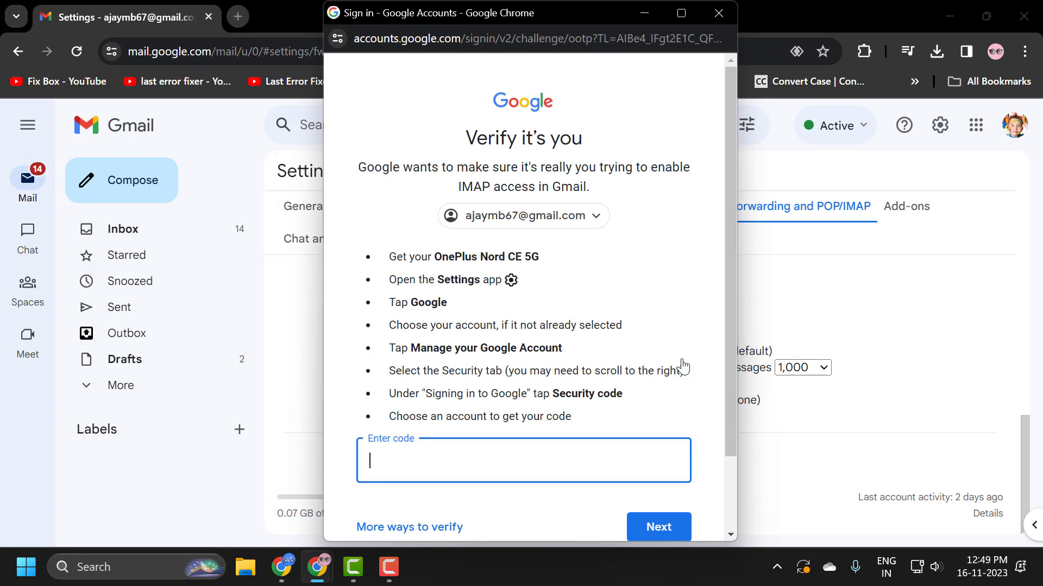
scroll(586, 372, down, 2)
scroll(456, 386, up, 2)
scroll(486, 323, down, 1)
drag(545, 312, 658, 320)
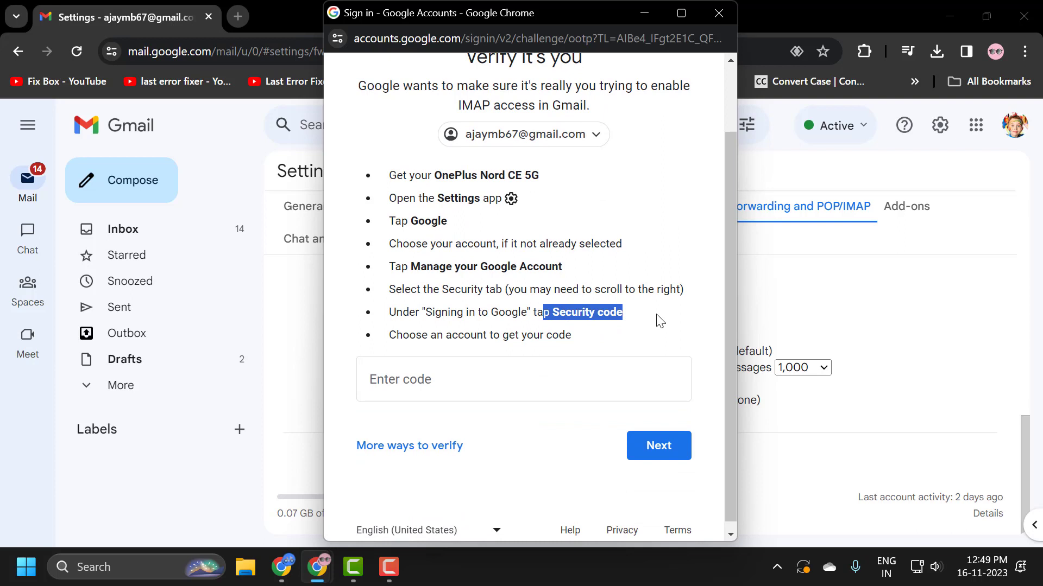
Paste the phone security code into the verification field and submit it
click(505, 373)
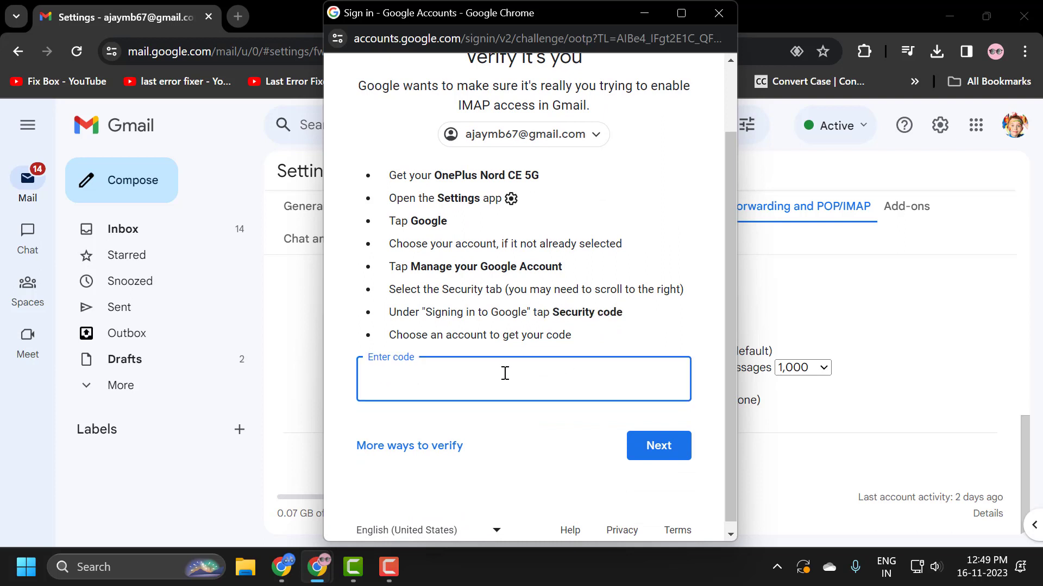
key(ctrl+v)
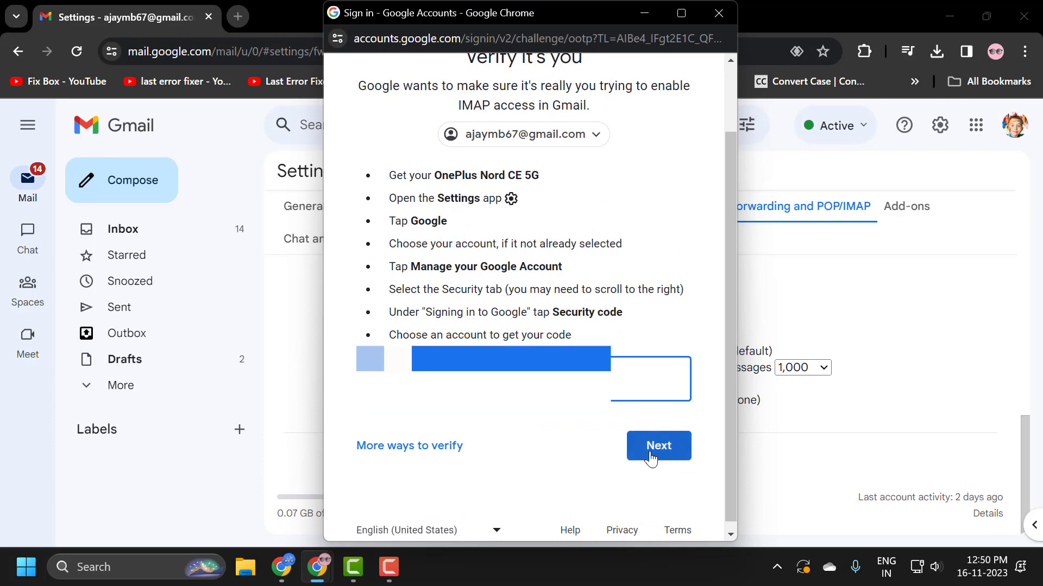
click(648, 450)
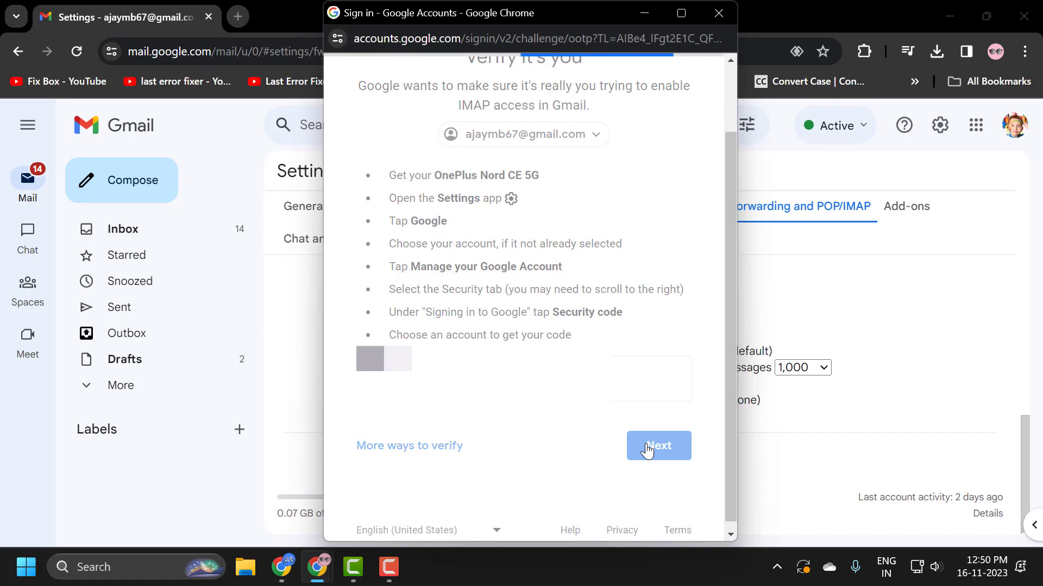